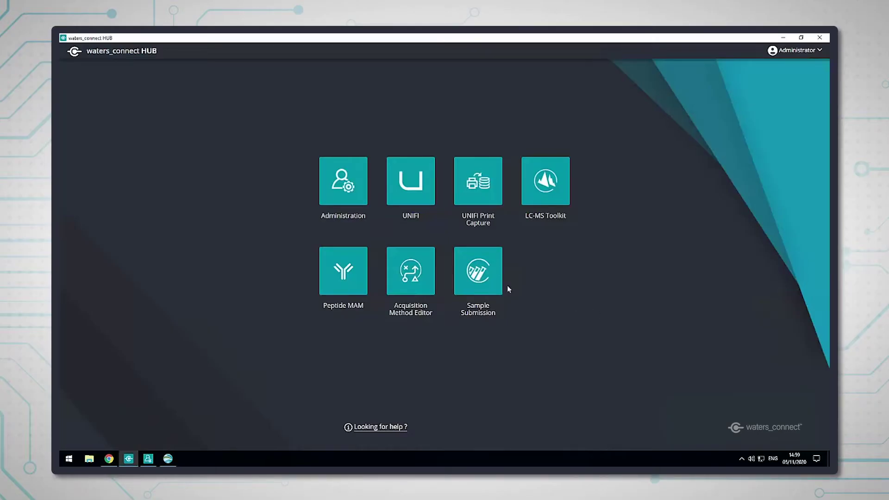
# Step: Launch Peptide MAM and start analysis 'NIST mAb MAM Study' in the Peptide MAM Demo folder
pyautogui.click(334, 287)
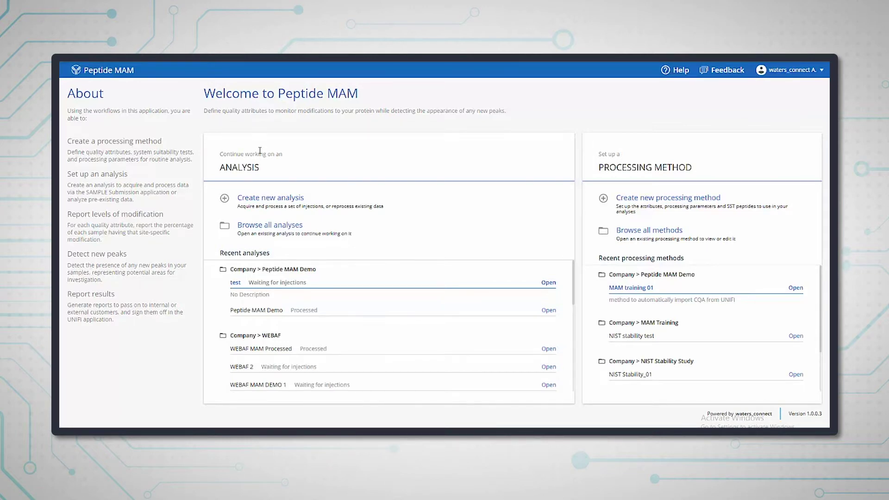
pyautogui.click(261, 203)
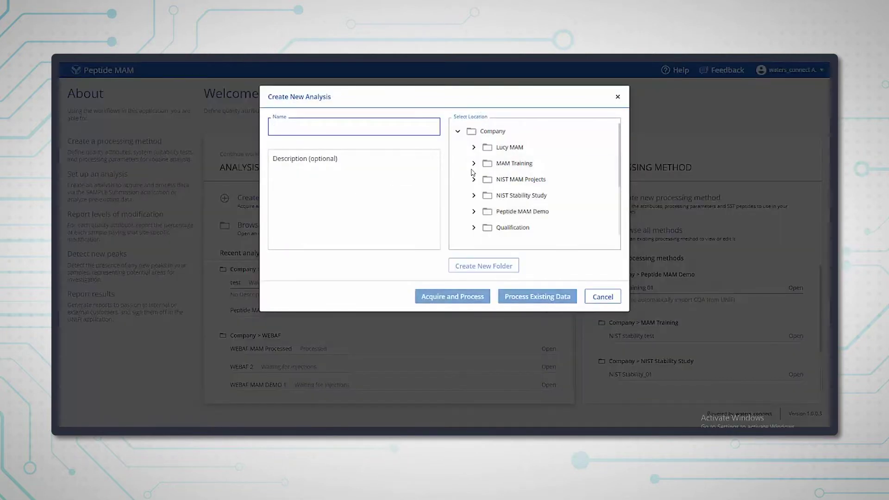
pyautogui.click(473, 213)
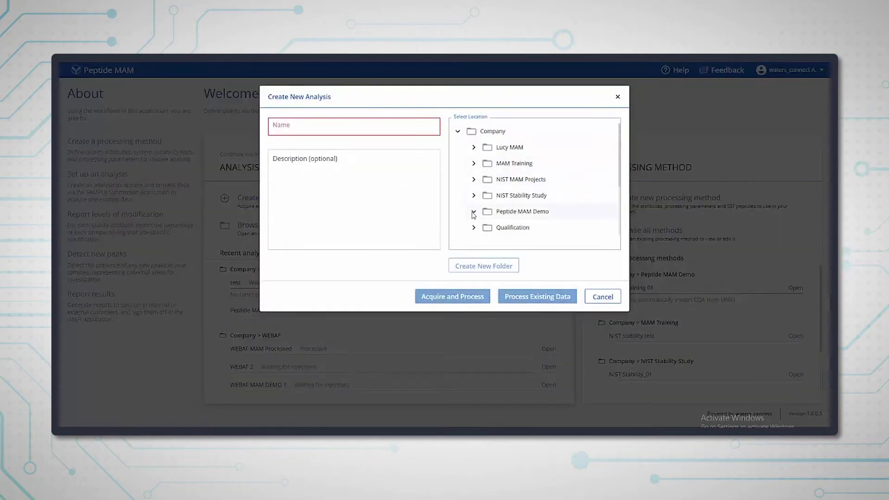
pyautogui.click(317, 126)
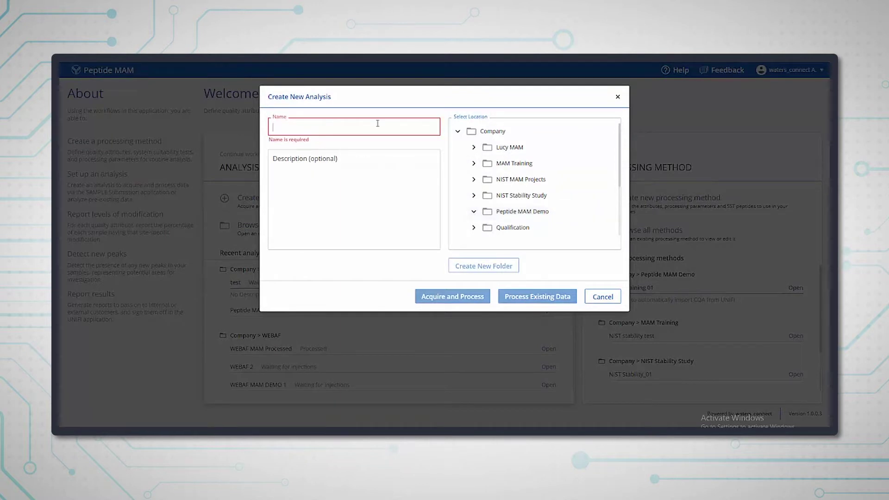
pyautogui.write('NIST mAb MAM Study')
pyautogui.click(522, 211)
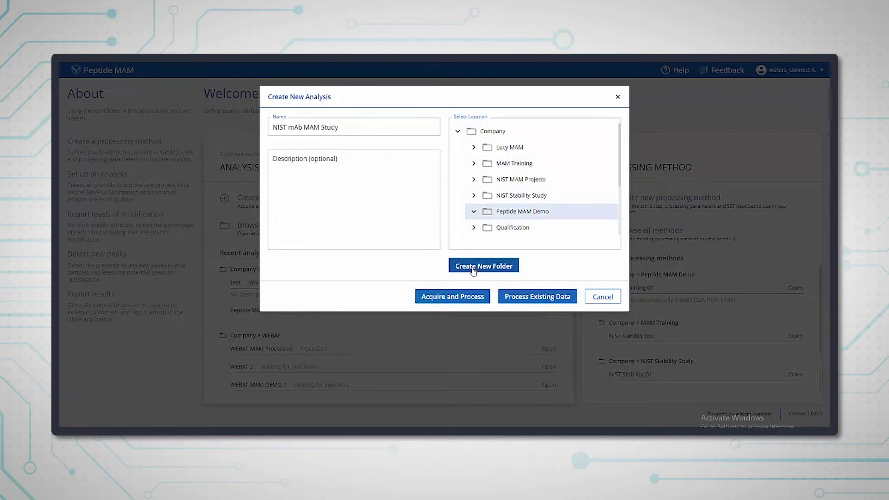
# Step: Create the acquire-and-process analysis with MAM training 01 (6 attributes, 7 SST peptides) as processing method
pyautogui.click(464, 300)
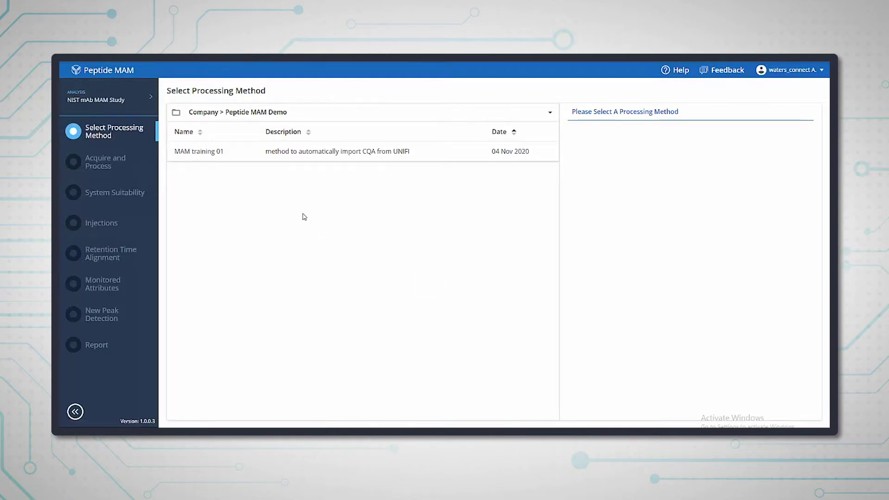
pyautogui.click(223, 155)
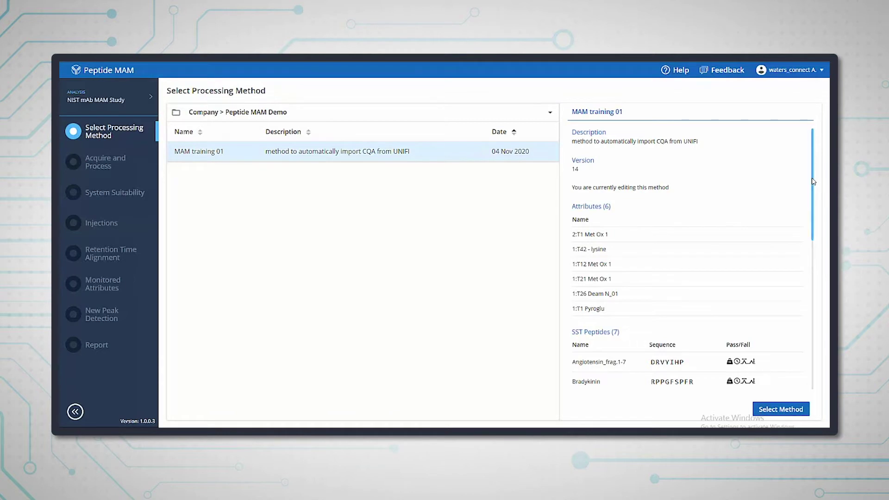
pyautogui.scroll(-1, 813, 181)
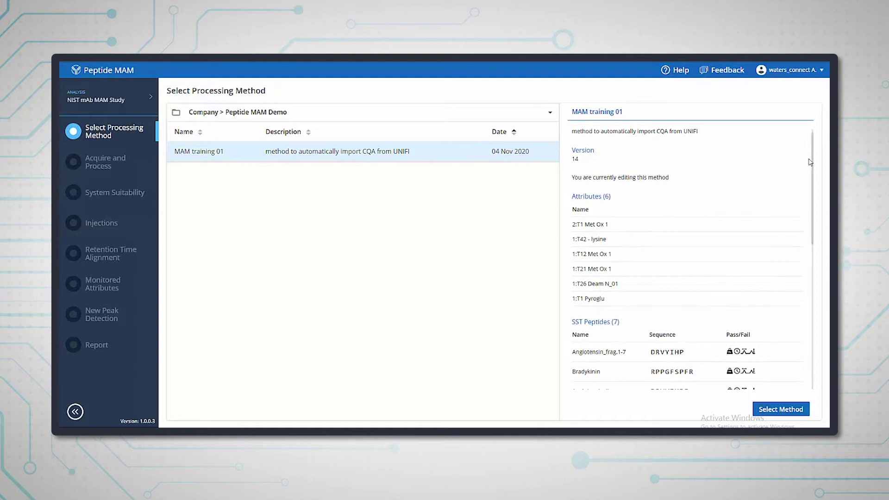
pyautogui.moveTo(814, 161)
pyautogui.mouseDown()
pyautogui.moveTo(825, 242)
pyautogui.moveTo(809, 150)
pyautogui.mouseUp()
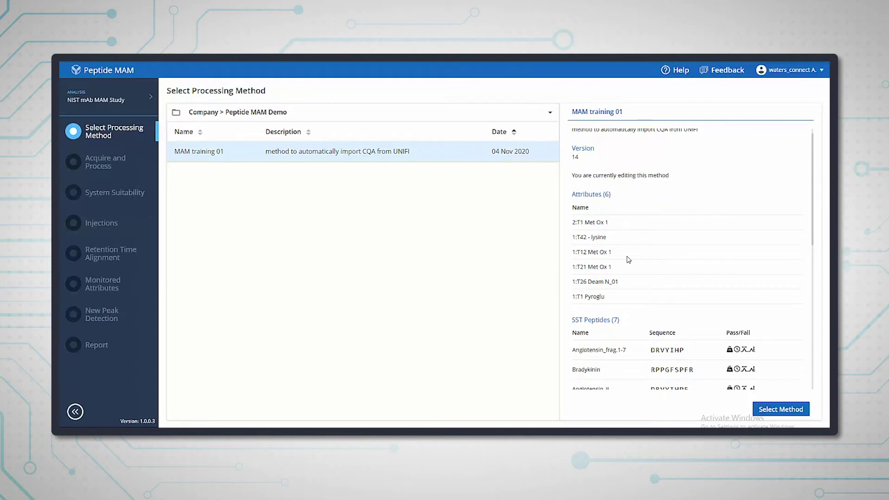
pyautogui.click(788, 410)
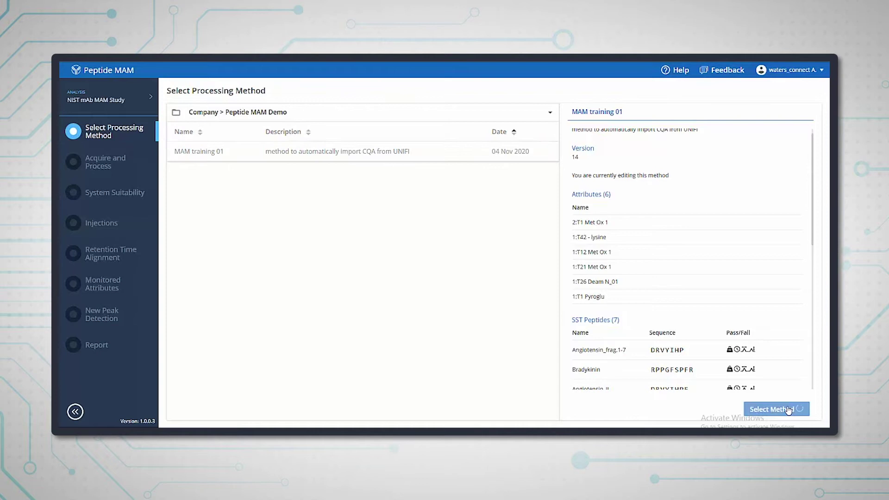
# Step: Go to the analysis's Acquire and Process step
pyautogui.click(118, 164)
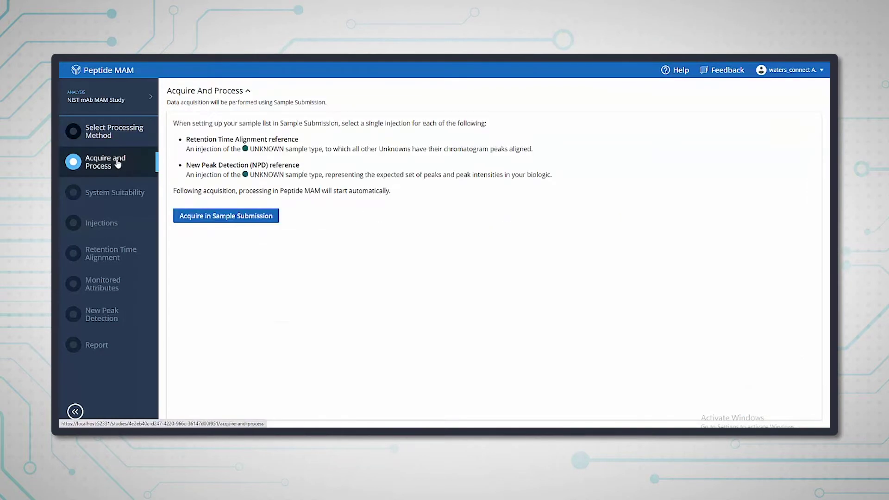
# Step: Hand acquisition to Sample Submission and open the saved sample list 'test', reviewing its rows
pyautogui.click(245, 217)
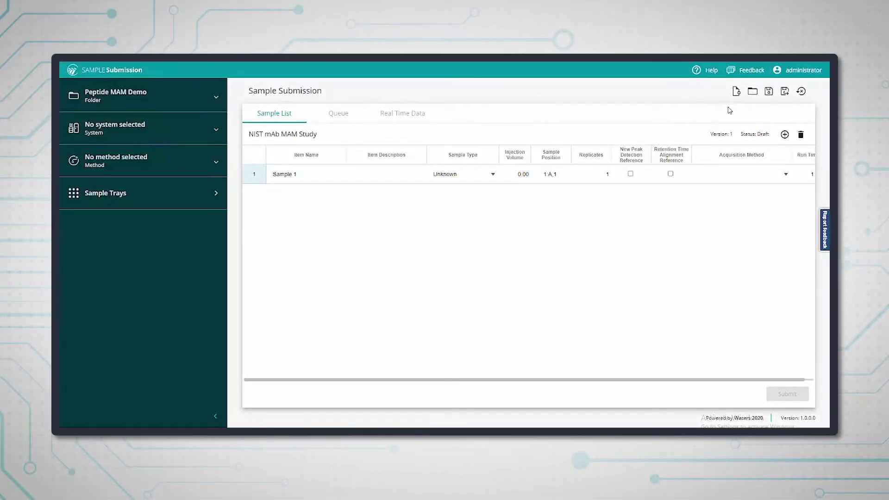
pyautogui.click(753, 94)
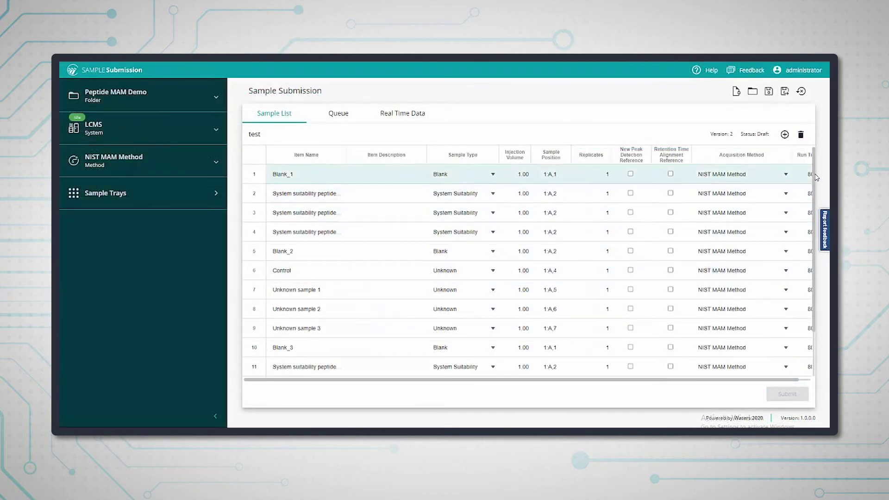
pyautogui.scroll(-1, 816, 191)
pyautogui.moveTo(816, 191); pyautogui.dragTo(821, 254)
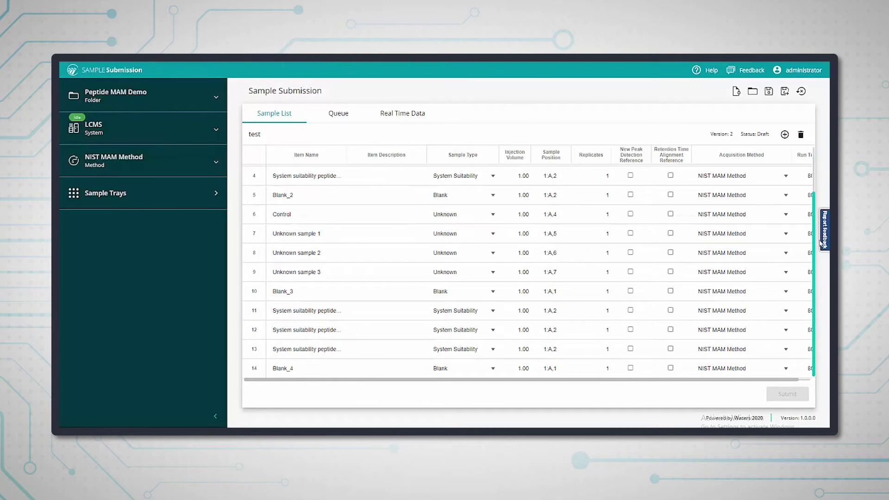
pyautogui.scroll(3, 810, 171)
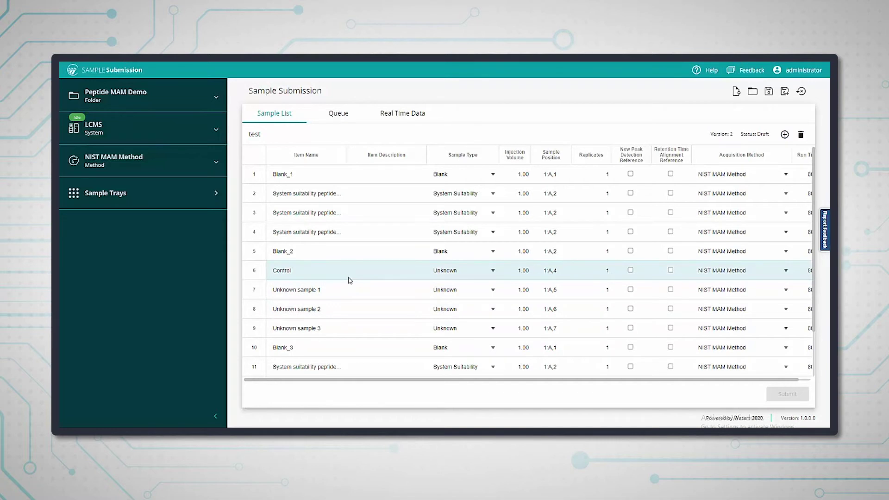
pyautogui.hscroll(2, 734, 277)
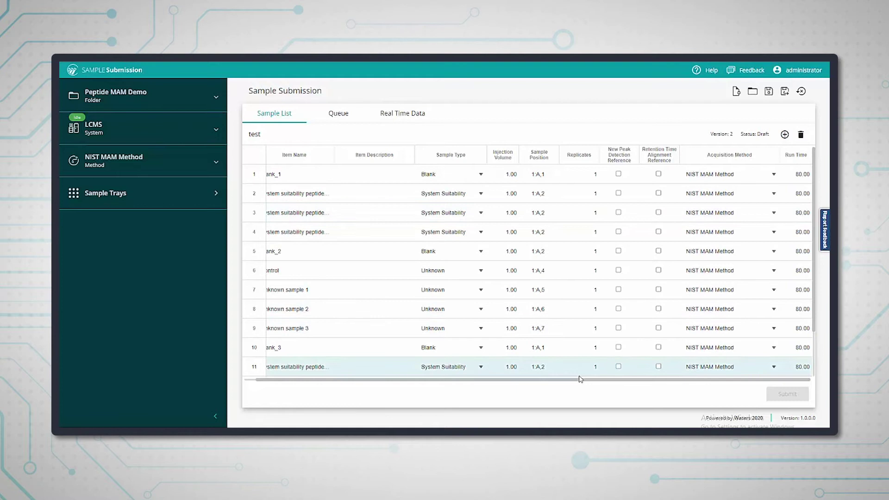
pyautogui.moveTo(579, 384); pyautogui.dragTo(556, 384)
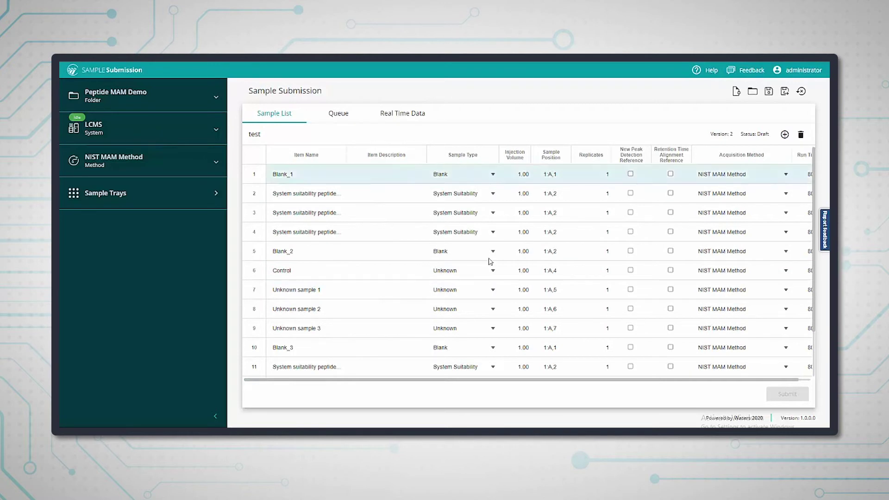
# Step: Make Control the peak detection reference and Unknown sample 2 the RT alignment reference, then edit NIST MAM Method
pyautogui.click(633, 273)
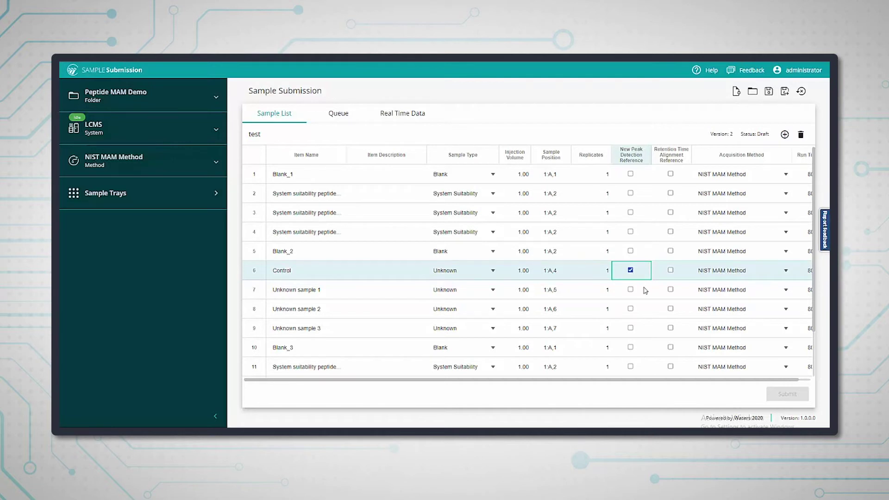
pyautogui.click(670, 309)
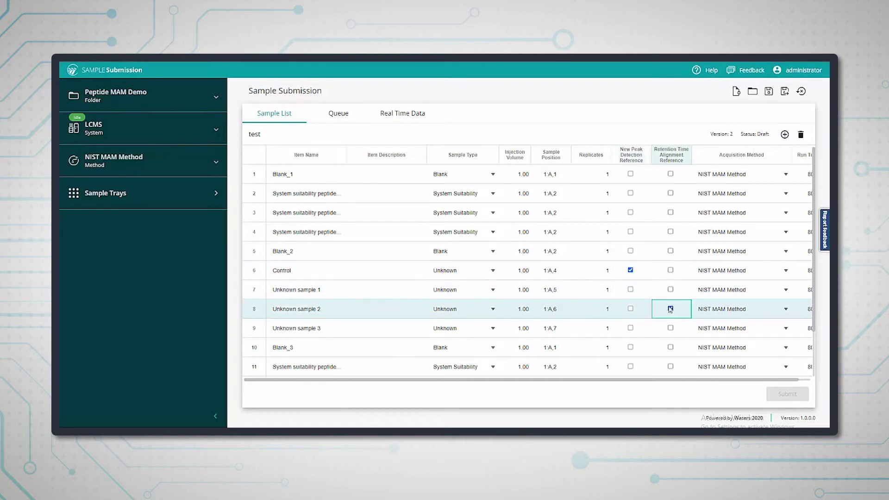
pyautogui.click(217, 129)
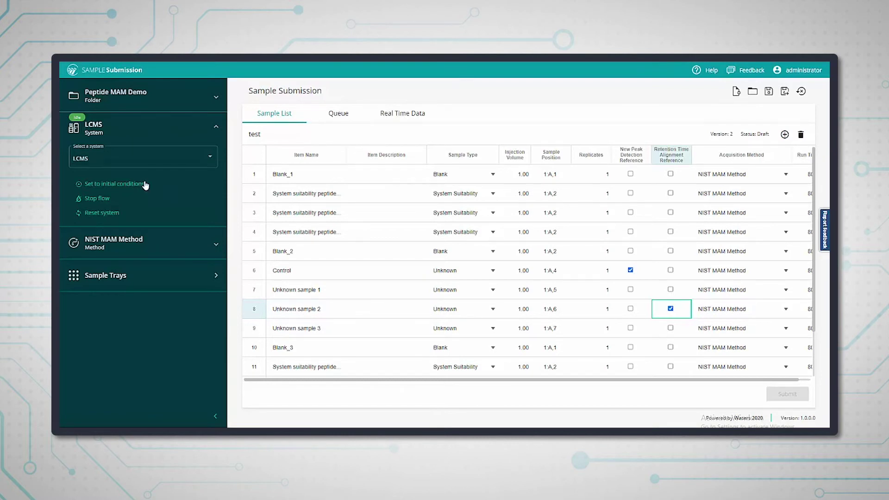
pyautogui.click(217, 244)
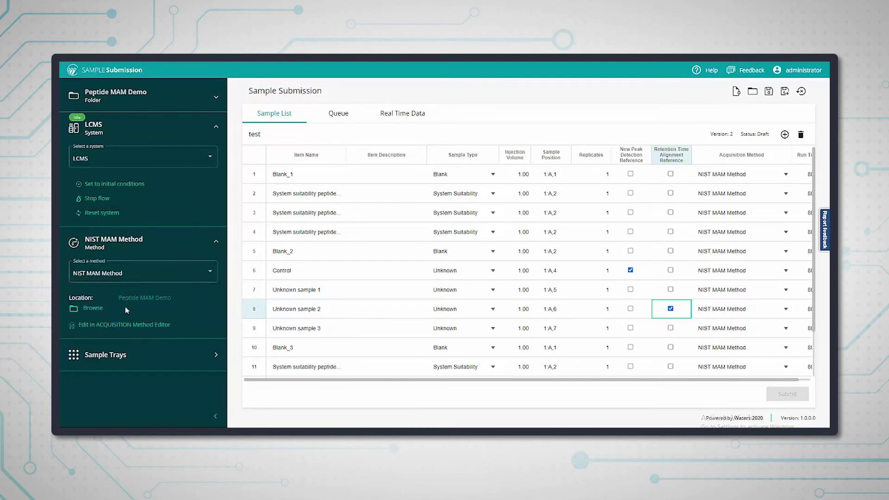
pyautogui.click(119, 325)
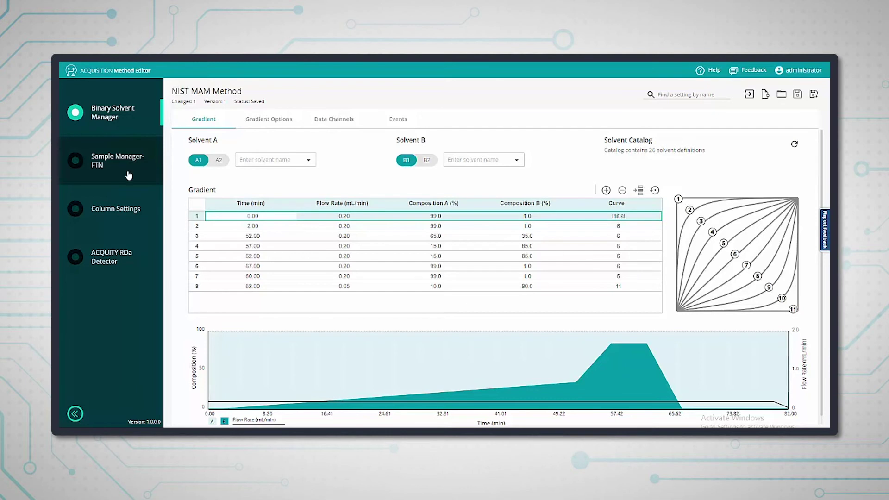
# Step: Review the ACQUITY RDa Detector settings of NIST MAM Method
pyautogui.click(113, 255)
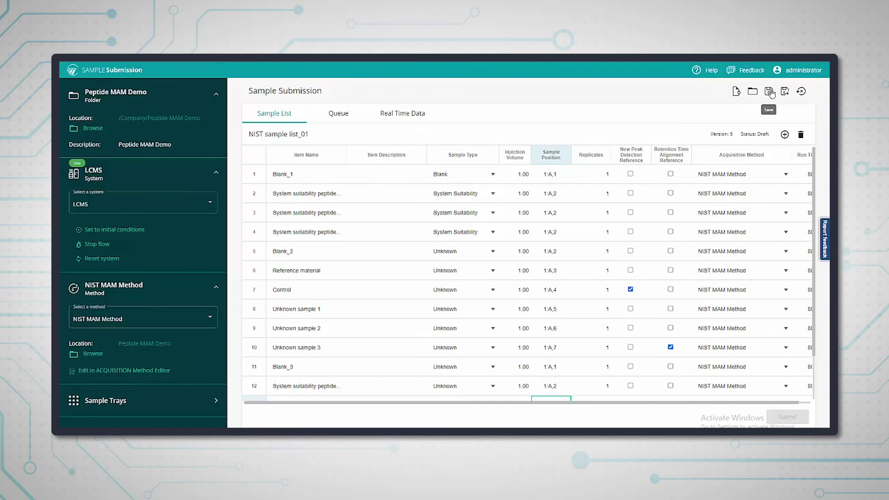
# Step: Save NIST sample list_01, select all samples from Blank_1 to Blank_4, and submit them
pyautogui.click(770, 93)
pyautogui.click(514, 276)
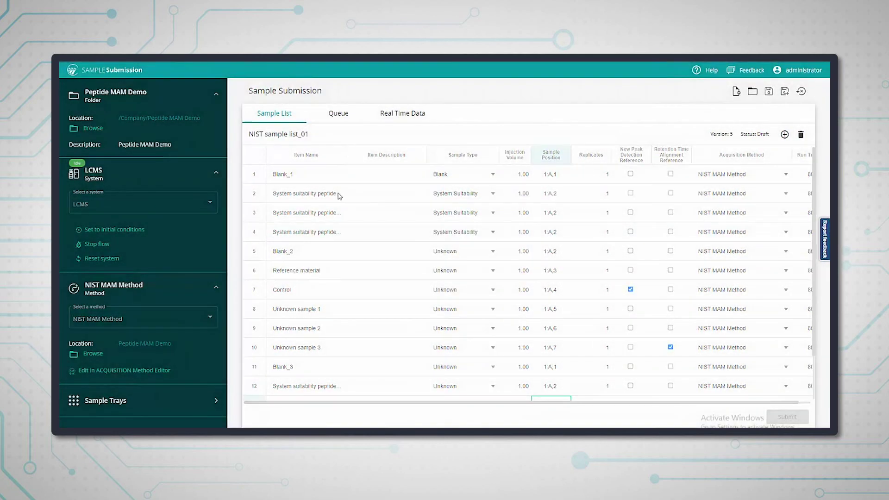
pyautogui.click(255, 177)
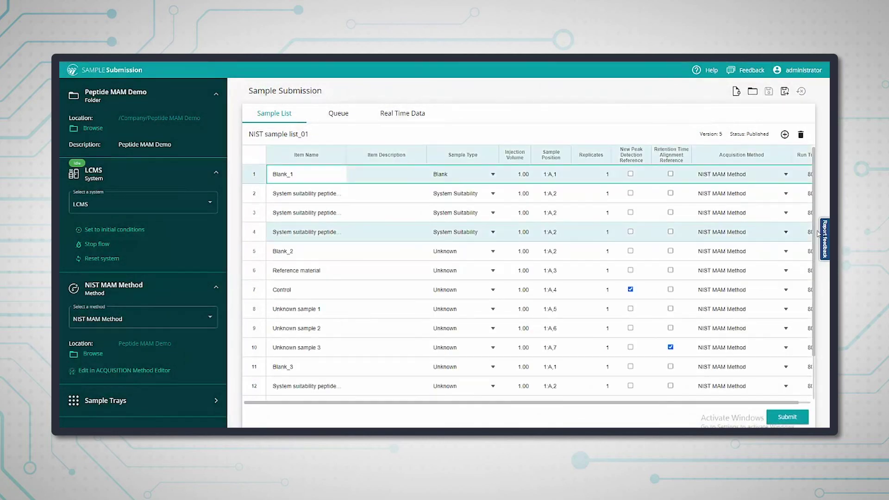
pyautogui.scroll(-2, 791, 332)
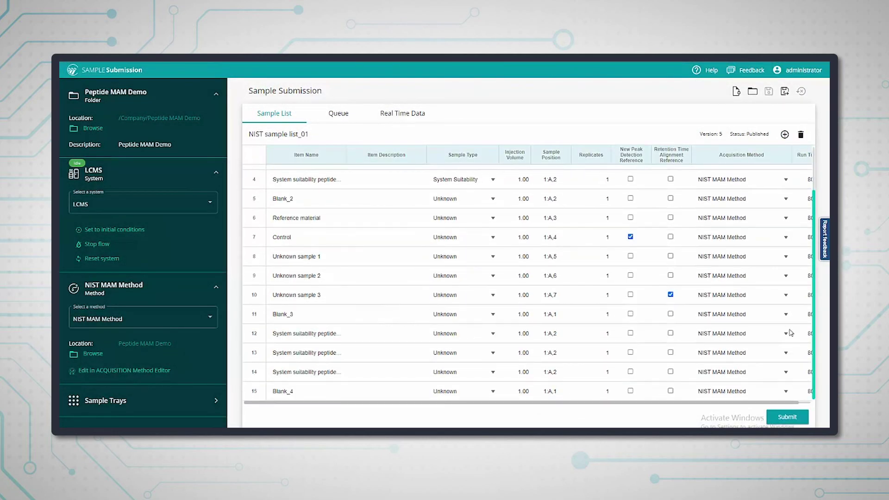
pyautogui.keyDown('shift'); pyautogui.click(257, 392); pyautogui.keyUp('shift')
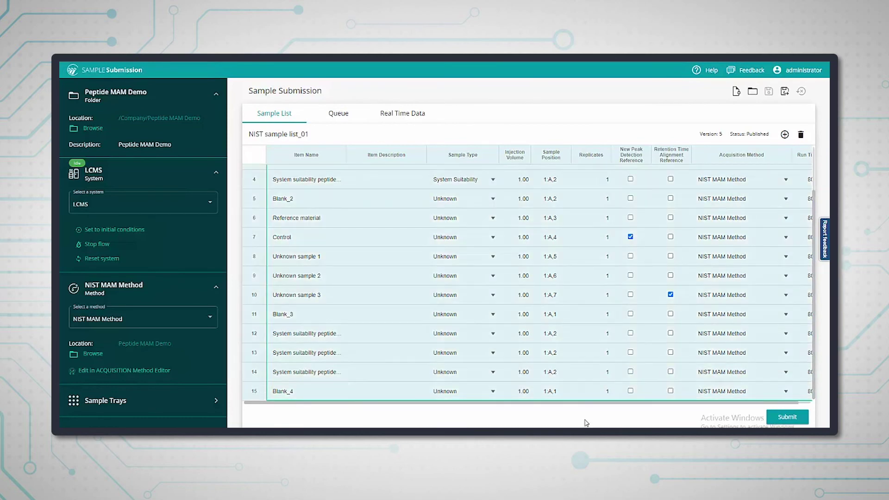
pyautogui.click(782, 418)
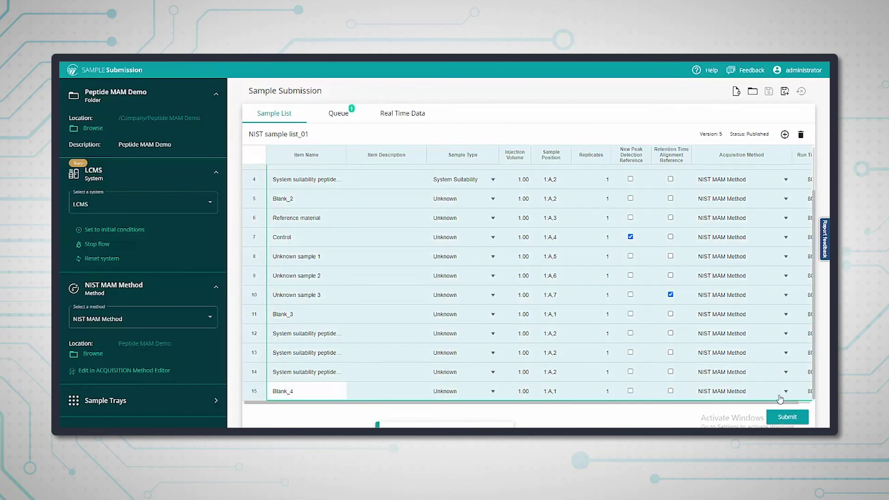
# Step: Show the queue with NIST sample list_01 running
pyautogui.click(339, 113)
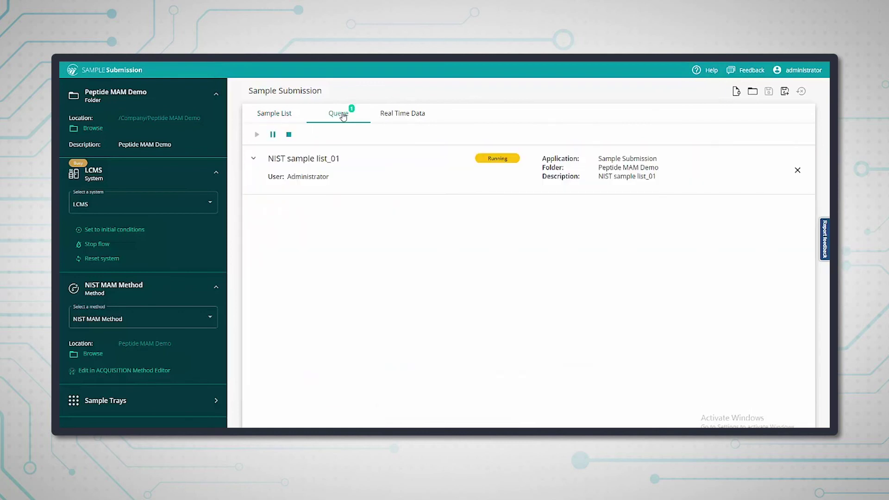